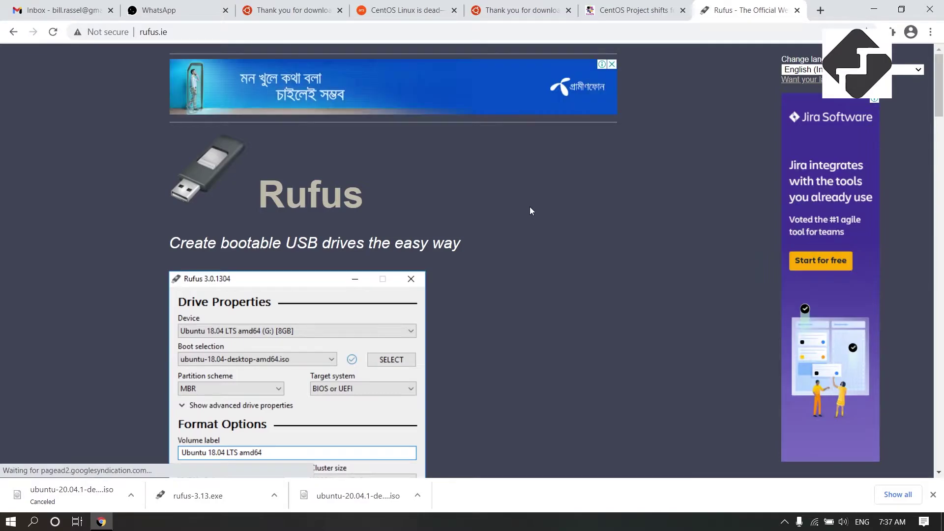
- Download Rufus 3.13 from the Download section of the Rufus website
{"action": "left_click", "coordinate": [818, 71]}
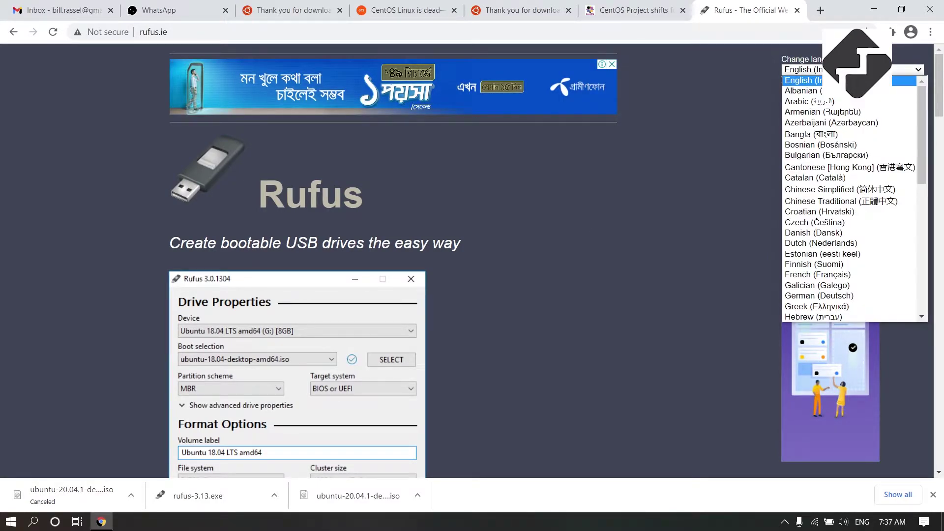
{"action": "left_click", "coordinate": [717, 235]}
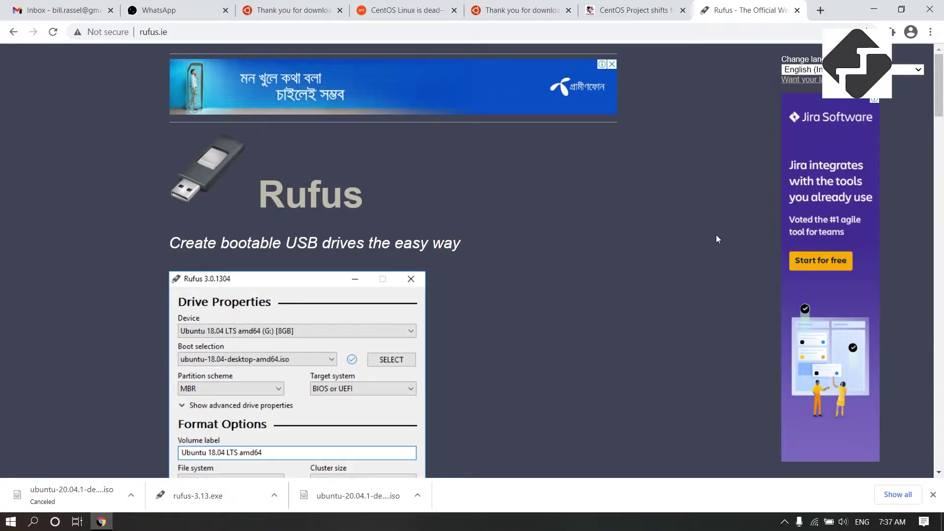
{"action": "scroll", "coordinate": [359, 290], "scroll_direction": "down", "scroll_amount": 2}
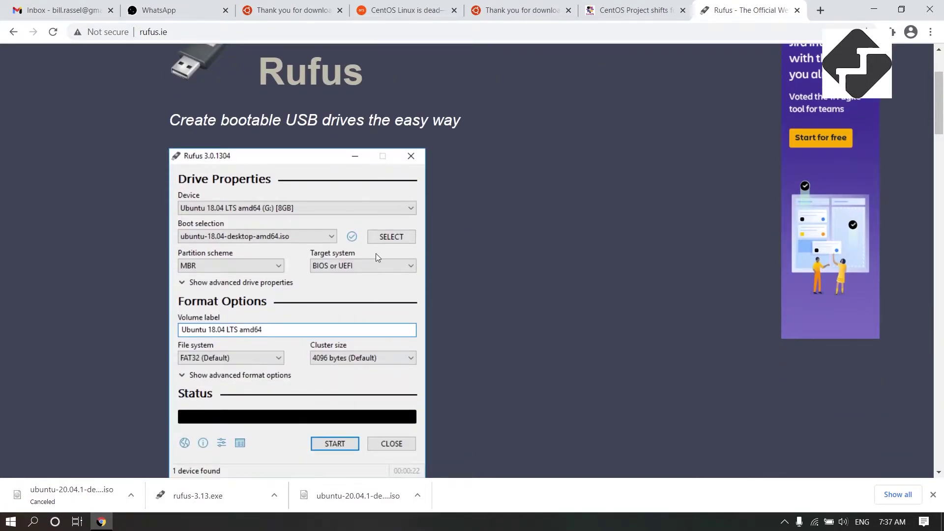
{"action": "scroll", "coordinate": [376, 253], "scroll_direction": "down", "scroll_amount": 7}
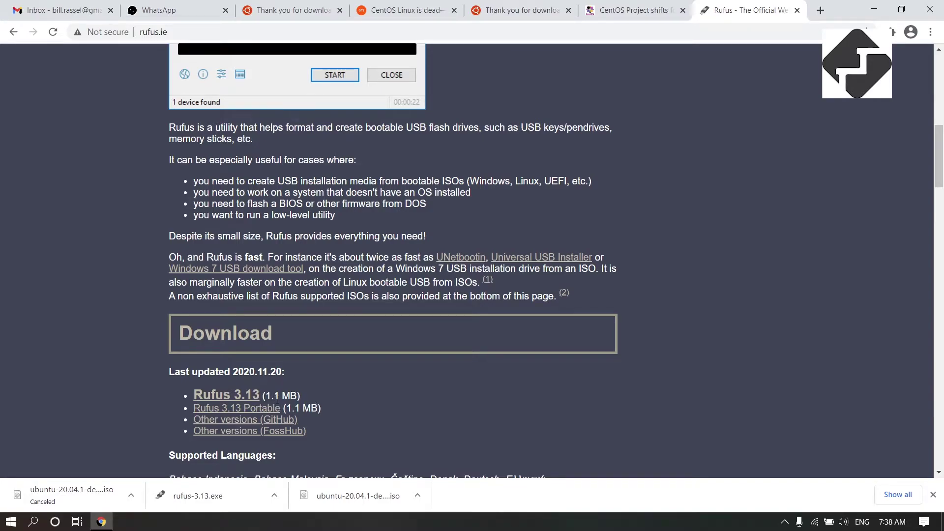
{"action": "left_click", "coordinate": [234, 397]}
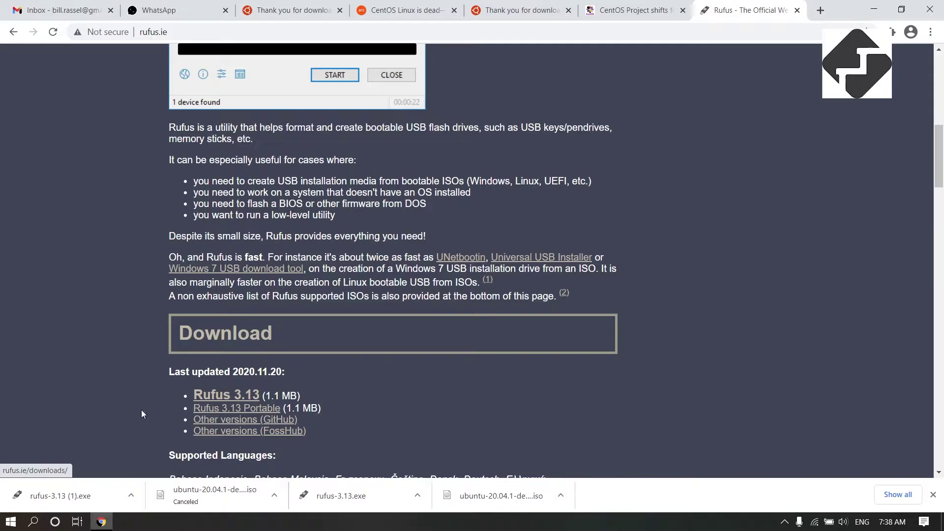
- Show the downloaded rufus-3.13 (1).exe in its folder, run it, and close the Downloads window
{"action": "left_click", "coordinate": [137, 495]}
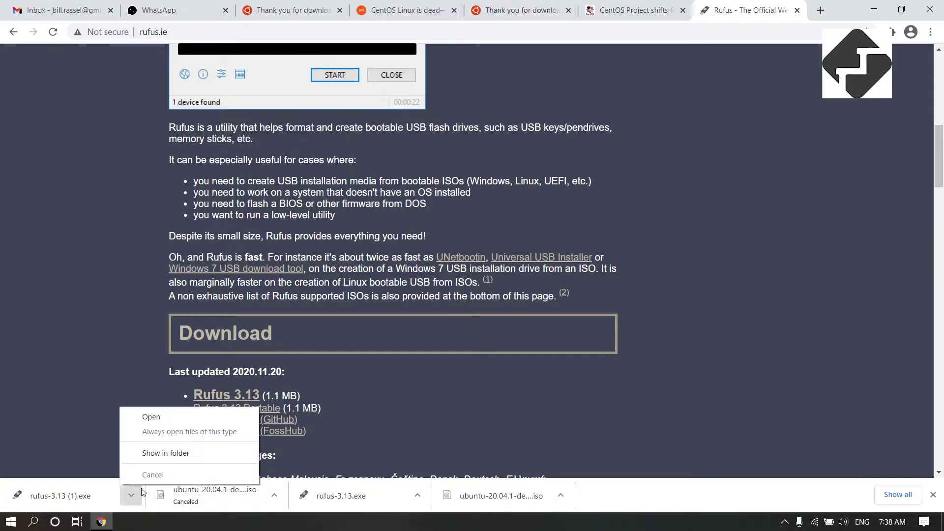
{"action": "left_click", "coordinate": [163, 459]}
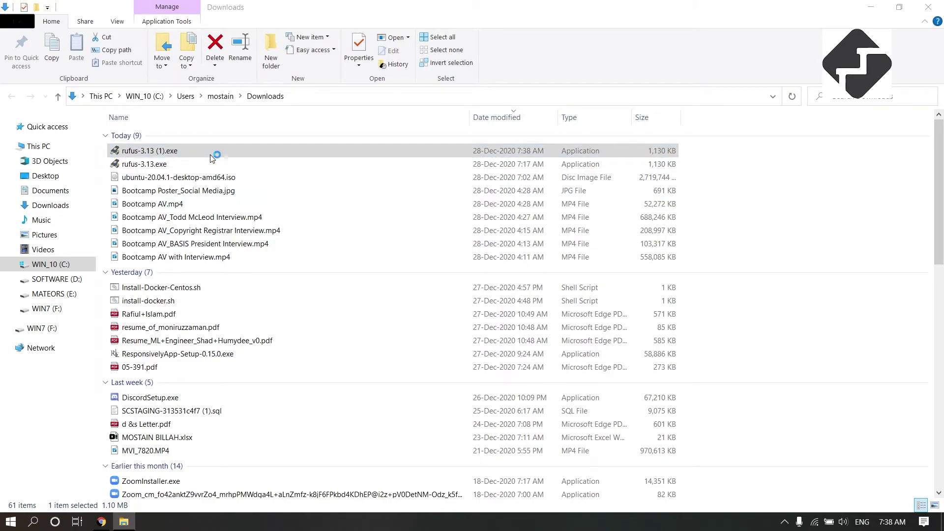
{"action": "double_click", "coordinate": [212, 152]}
{"action": "left_click", "coordinate": [935, 8]}
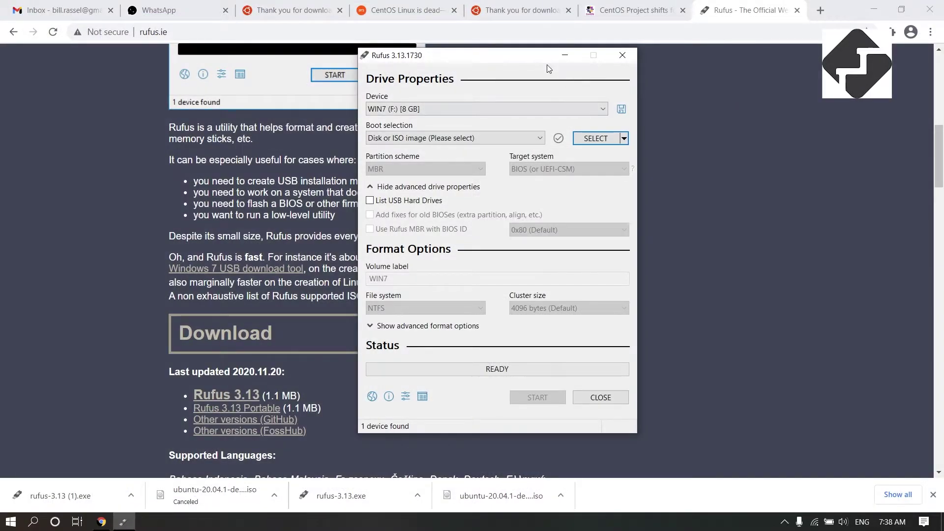
{"action": "left_click_drag", "start_coordinate": [544, 66], "coordinate": [666, 80]}
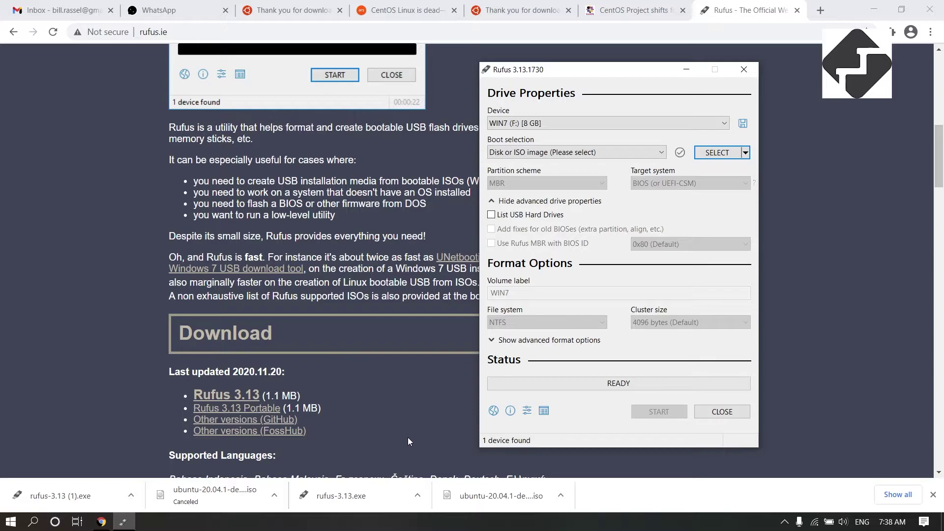
- Show the downloaded ubuntu-20.04.1-desktop-amd64.iso in its folder and cut the file for moving
{"action": "left_click", "coordinate": [561, 495]}
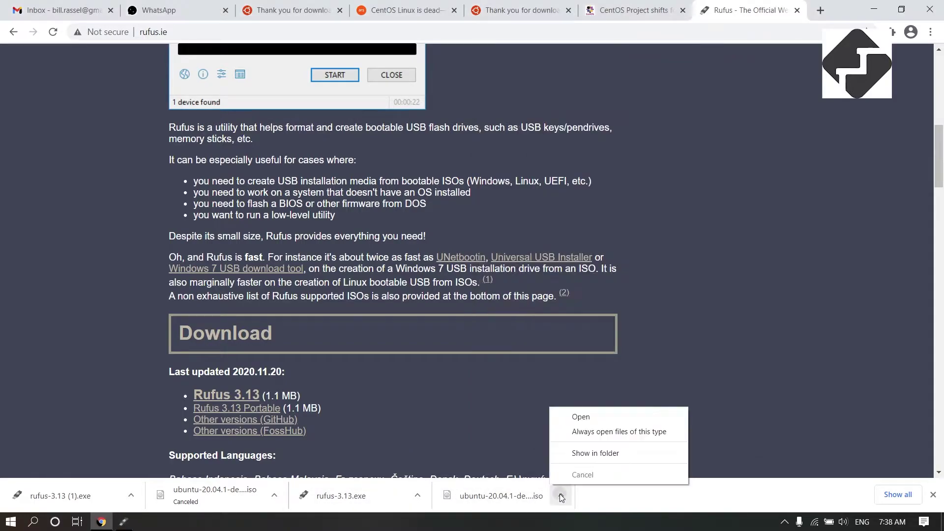
{"action": "left_click", "coordinate": [583, 451]}
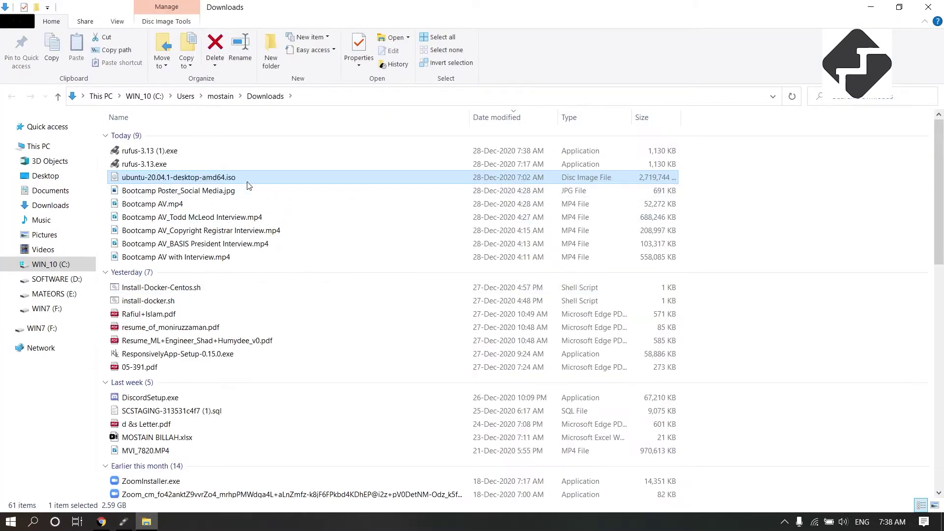
{"action": "right_click", "coordinate": [249, 185]}
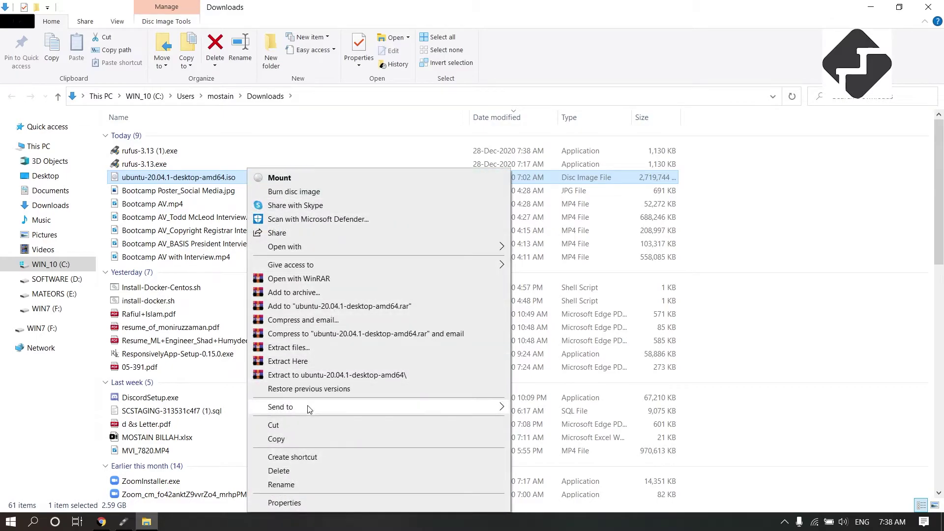
{"action": "left_click", "coordinate": [269, 438]}
- Create a folder named ubuntu_desktop inside DEV_TOOL on the SOFTWARE (D:) drive
{"action": "left_click", "coordinate": [101, 96]}
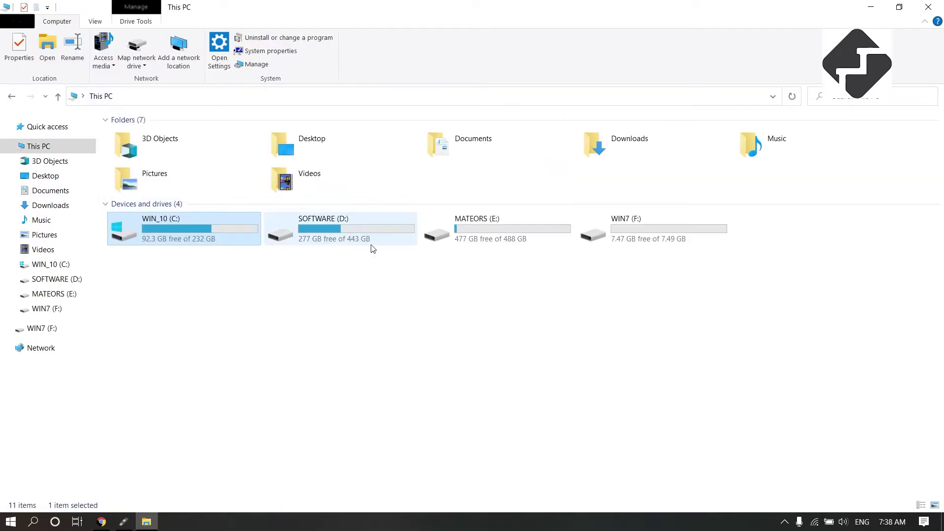
{"action": "double_click", "coordinate": [350, 226]}
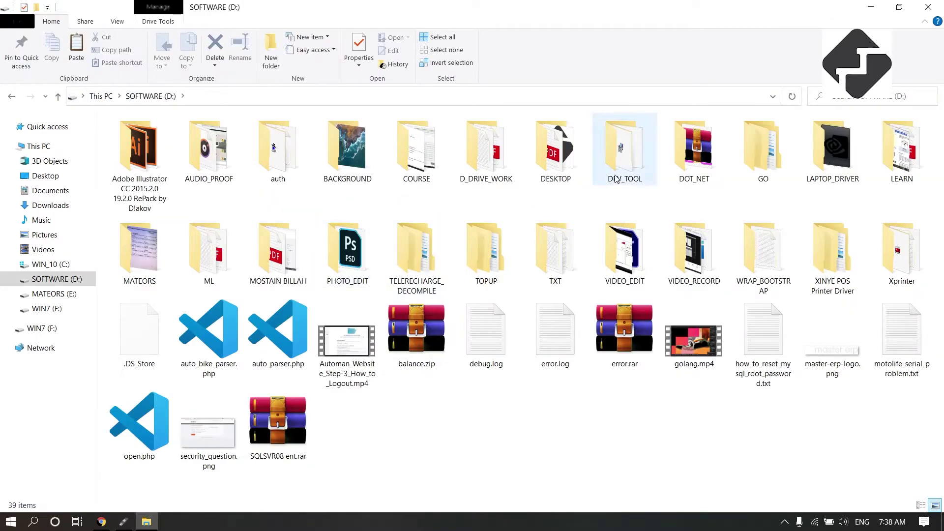
{"action": "double_click", "coordinate": [617, 170]}
{"action": "right_click", "coordinate": [586, 421]}
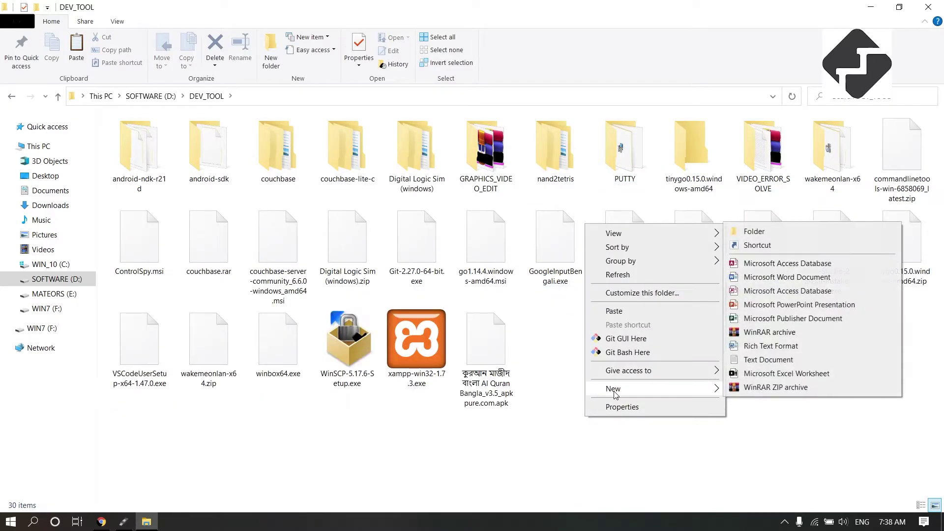
{"action": "mouse_move", "coordinate": [639, 388]}
{"action": "left_click", "coordinate": [750, 235]}
{"action": "type", "text": "ubun"}
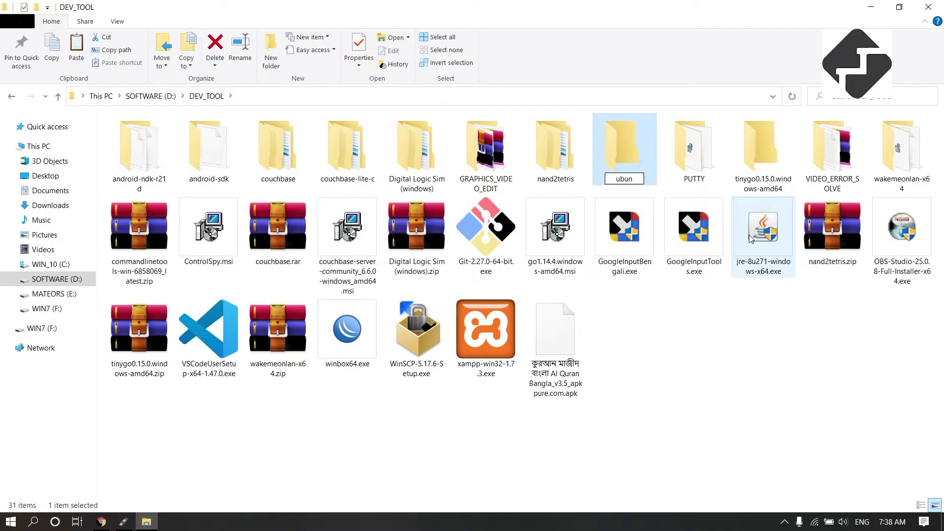
{"action": "type", "text": "tu_desktop"}
{"action": "key", "text": "Return"}
- Open the ubuntu_desktop folder, paste the cut Ubuntu ISO into it, and show the folder's full path
{"action": "key", "text": "Return"}
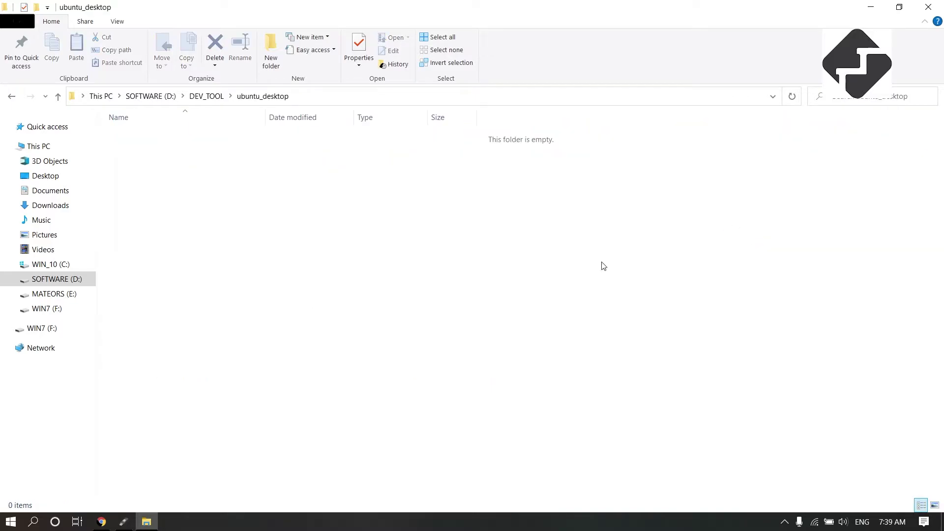
{"action": "key", "text": "ctrl+v"}
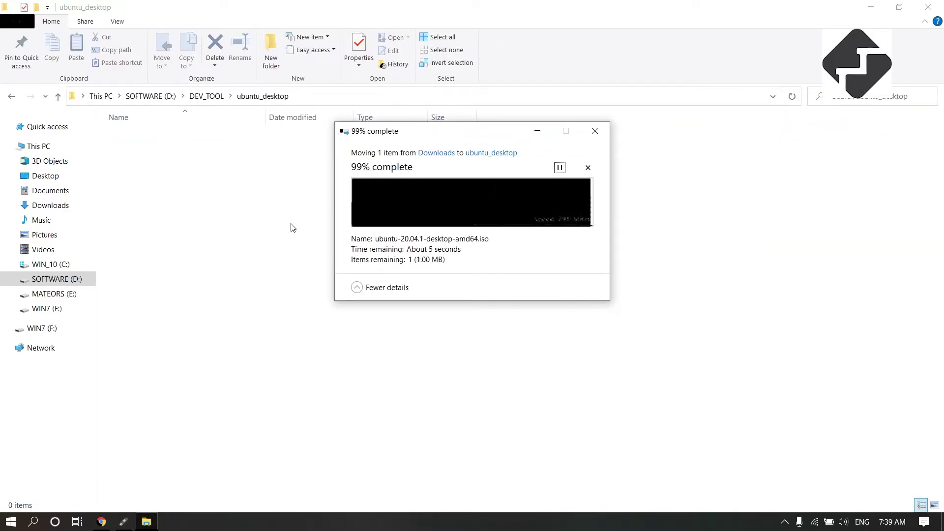
{"action": "left_click", "coordinate": [306, 100]}
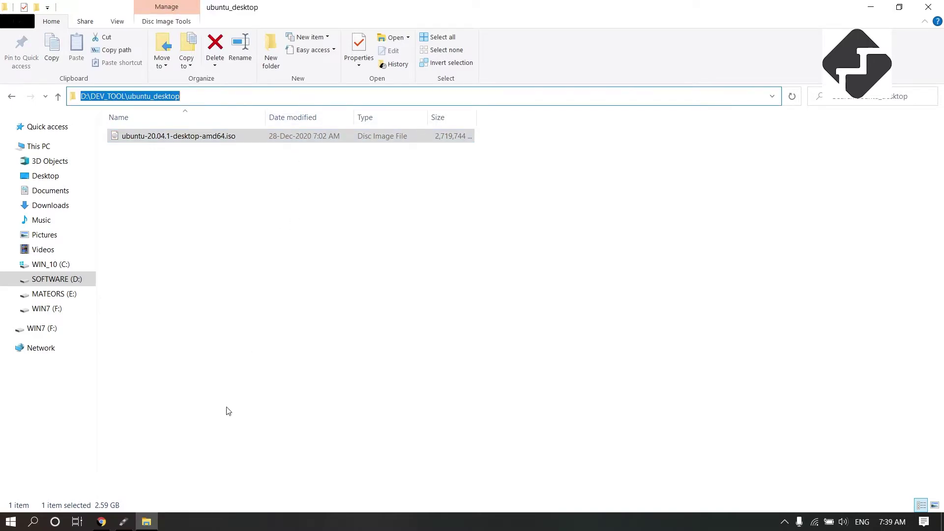
- Switch to Rufus, minimize the other windows, and choose ubuntu-20.04.1-desktop-amd64.iso from D:\DEV_TOOL\ubuntu_desktop as the boot image
{"action": "left_click", "coordinate": [123, 522]}
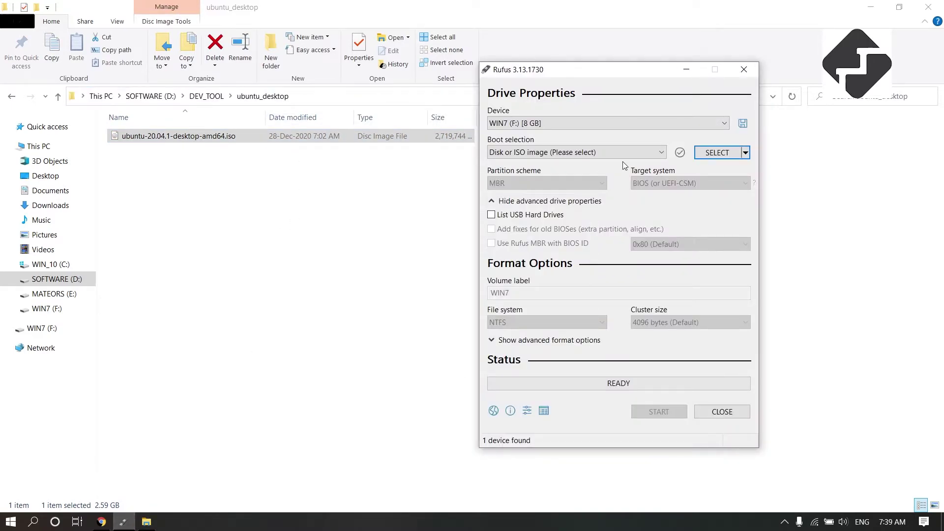
{"action": "left_click", "coordinate": [368, 96]}
{"action": "left_click", "coordinate": [146, 522]}
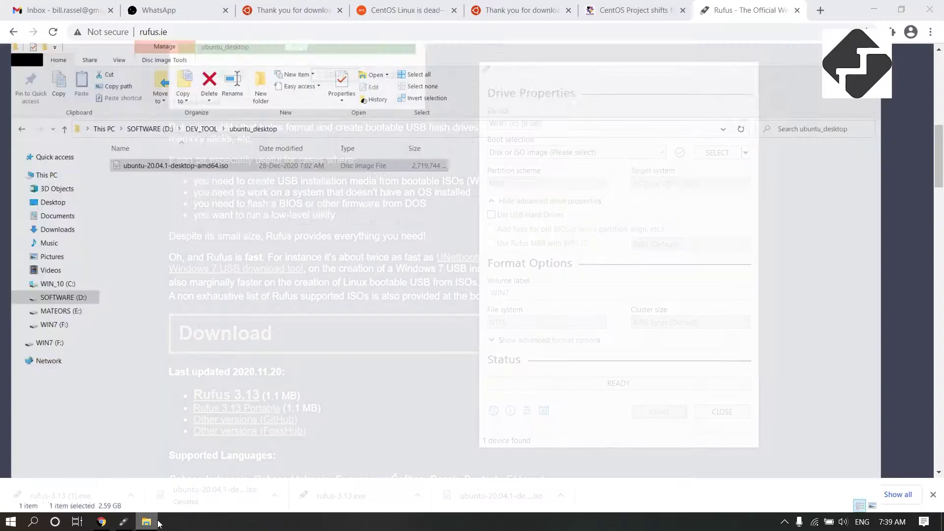
{"action": "left_click", "coordinate": [874, 9]}
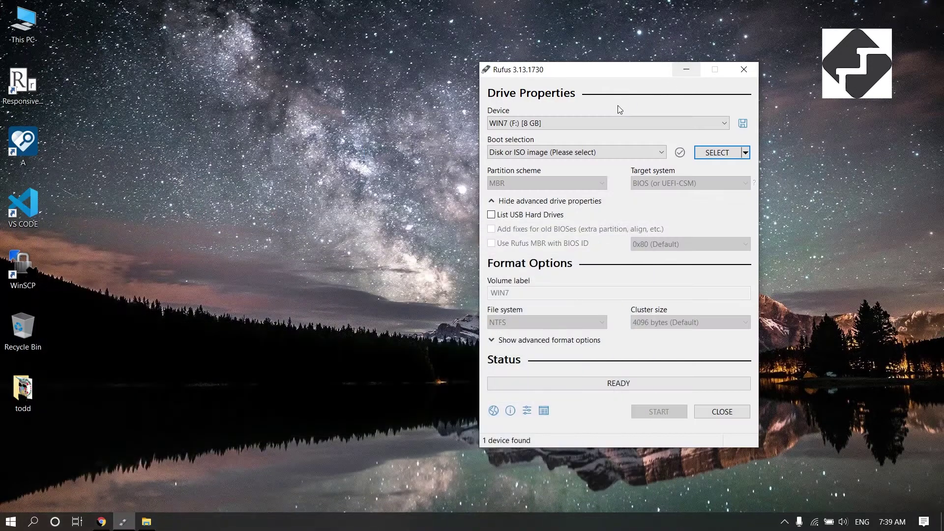
{"action": "left_click", "coordinate": [717, 153]}
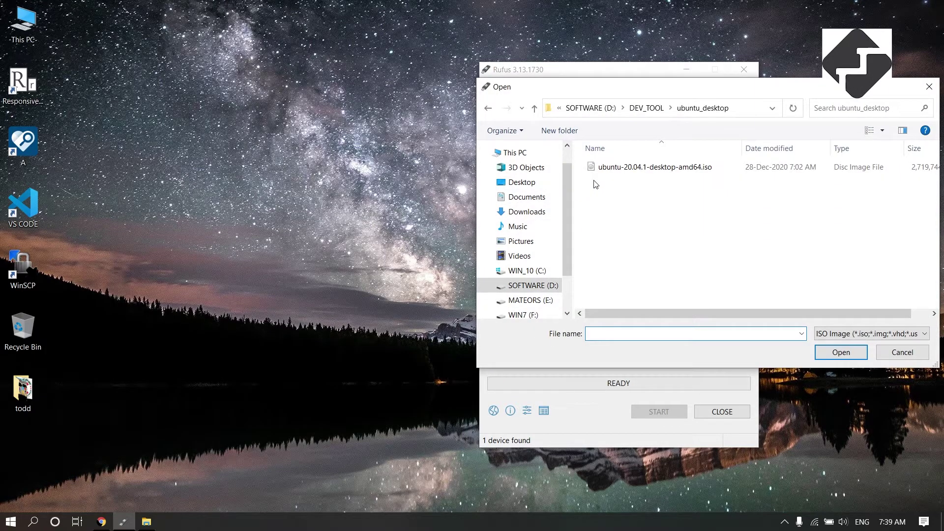
{"action": "double_click", "coordinate": [635, 168]}
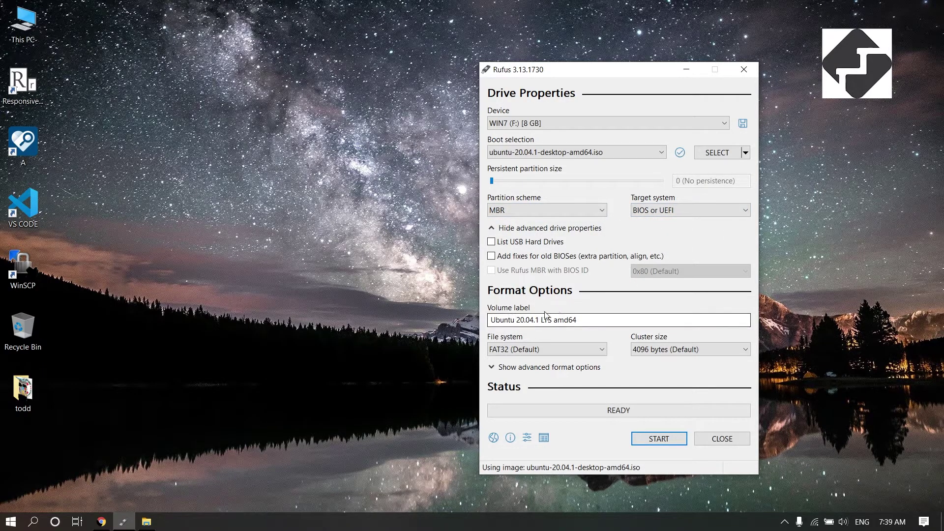
- Set the volume label to MATEORS_UBUNTU_20 and keep the file system at FAT32 (Default)
{"action": "left_click_drag", "start_coordinate": [595, 319], "coordinate": [448, 318]}
{"action": "key", "text": "Caps_Lock"}
{"action": "type", "text": "MA"}
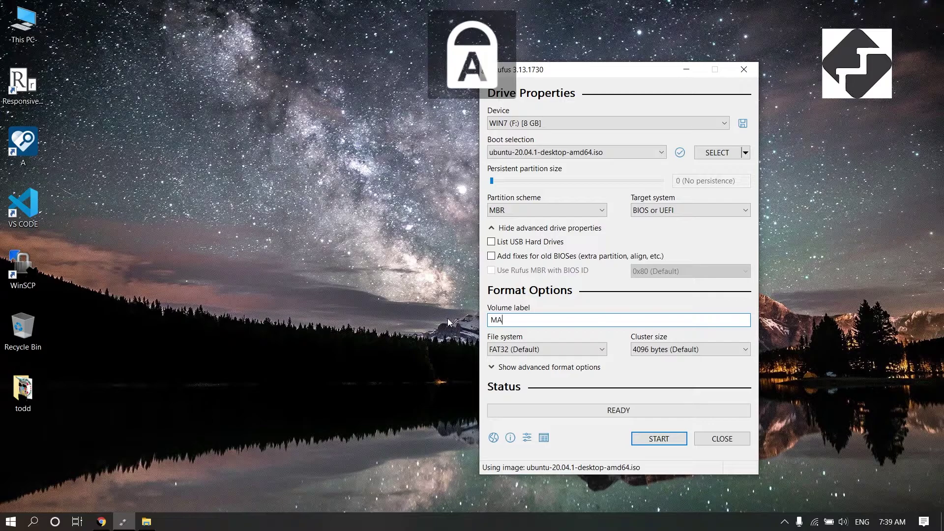
{"action": "type", "text": "TEORS_U"}
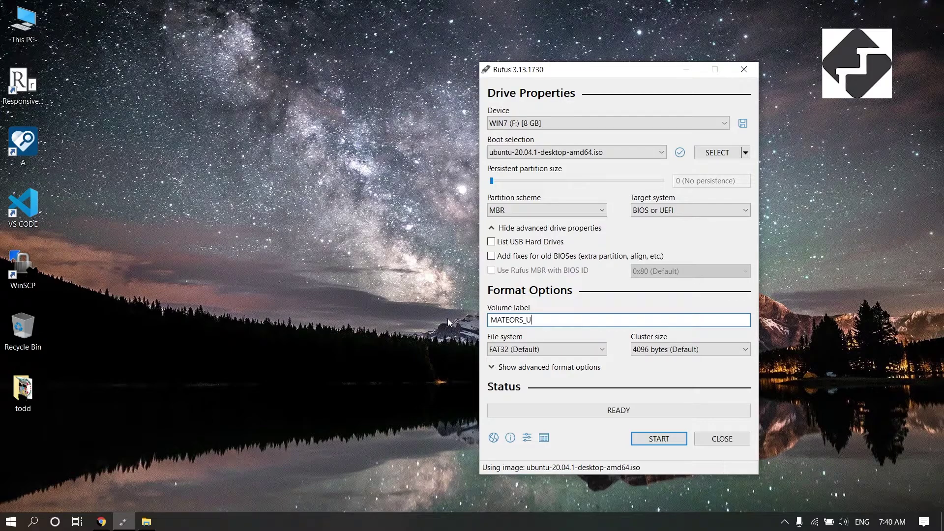
{"action": "type", "text": "BUNTU_20."}
{"action": "left_click", "coordinate": [531, 350]}
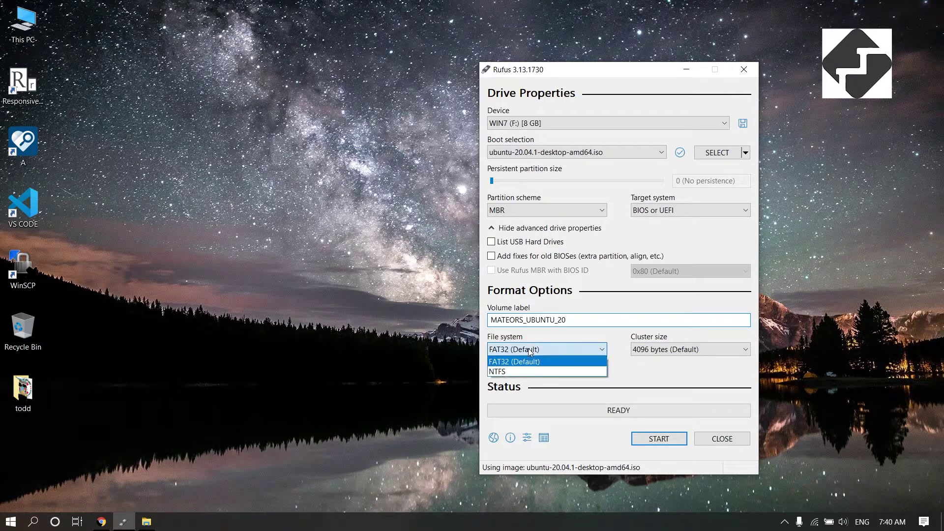
{"action": "left_click", "coordinate": [530, 351]}
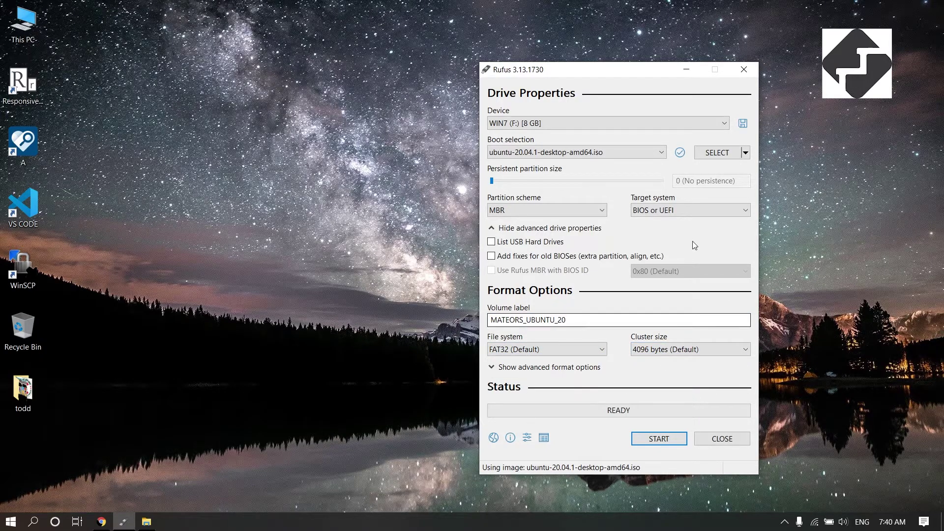
- Start writing the USB drive in ISO Image mode, accepting the Syslinux file download and the erasure of all data on the drive
{"action": "left_click", "coordinate": [662, 438]}
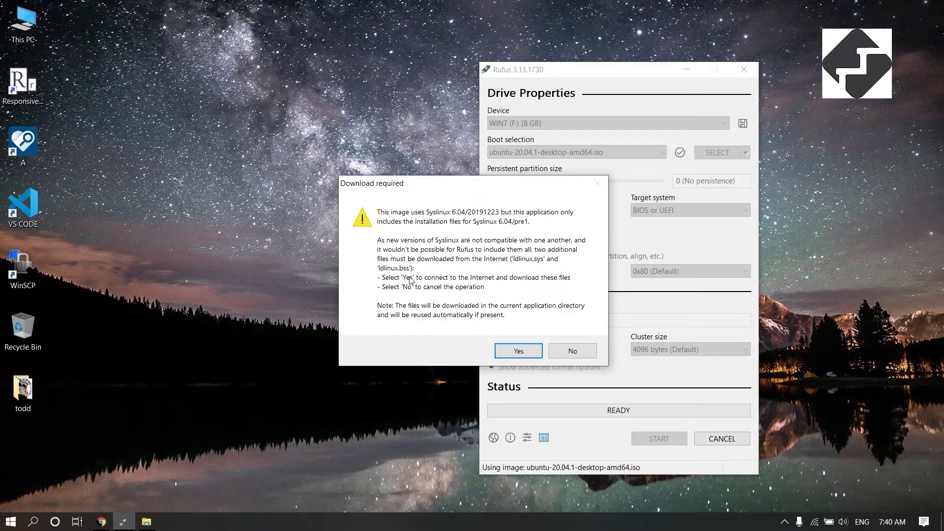
{"action": "left_click", "coordinate": [517, 348]}
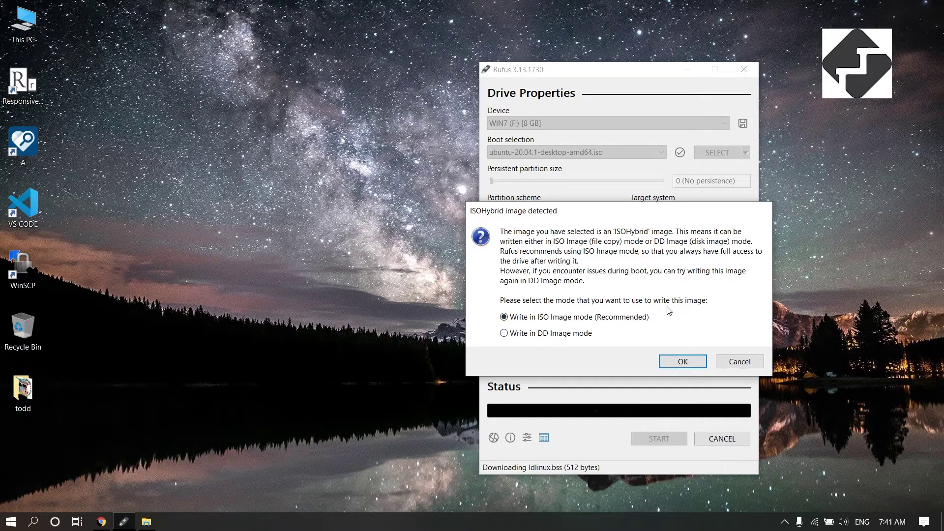
{"action": "left_click", "coordinate": [689, 359]}
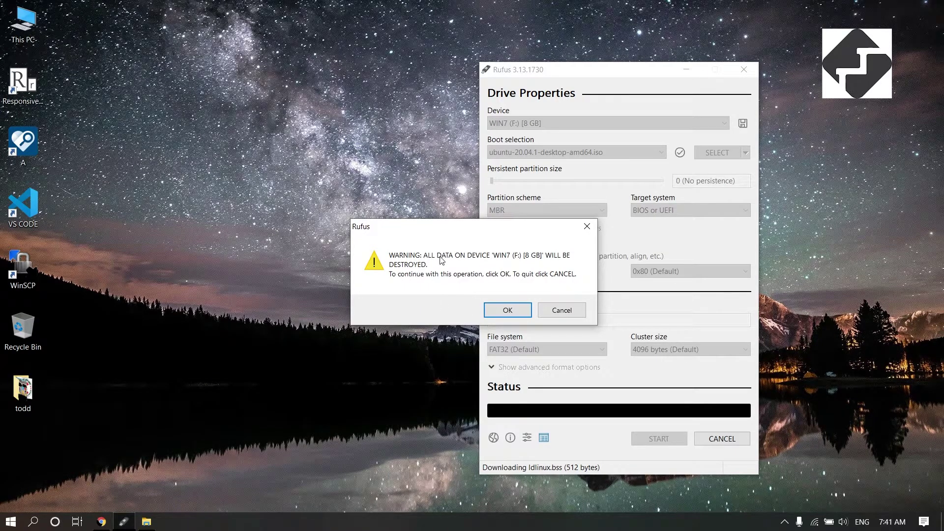
{"action": "left_click", "coordinate": [512, 311]}
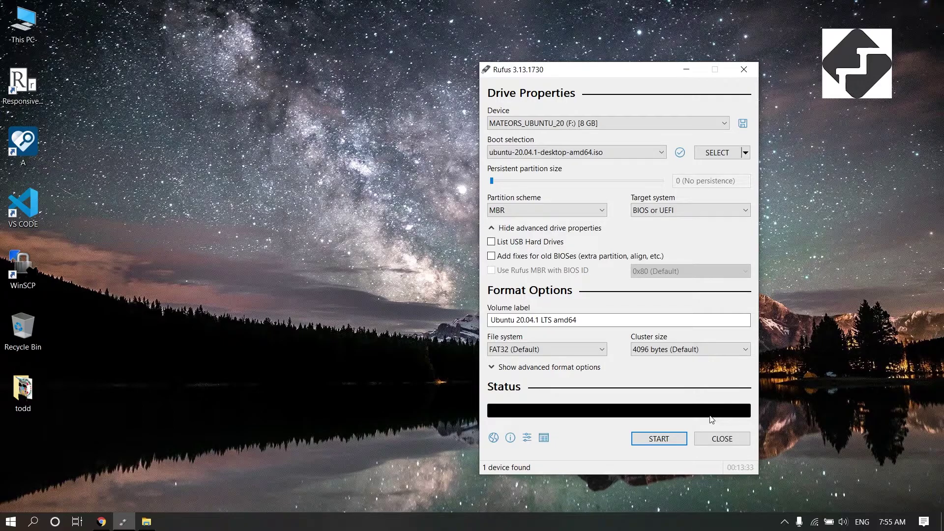
- Close Rufus, open This PC, and select the MATEORS_UBU (F:) USB drive
{"action": "left_click", "coordinate": [722, 438]}
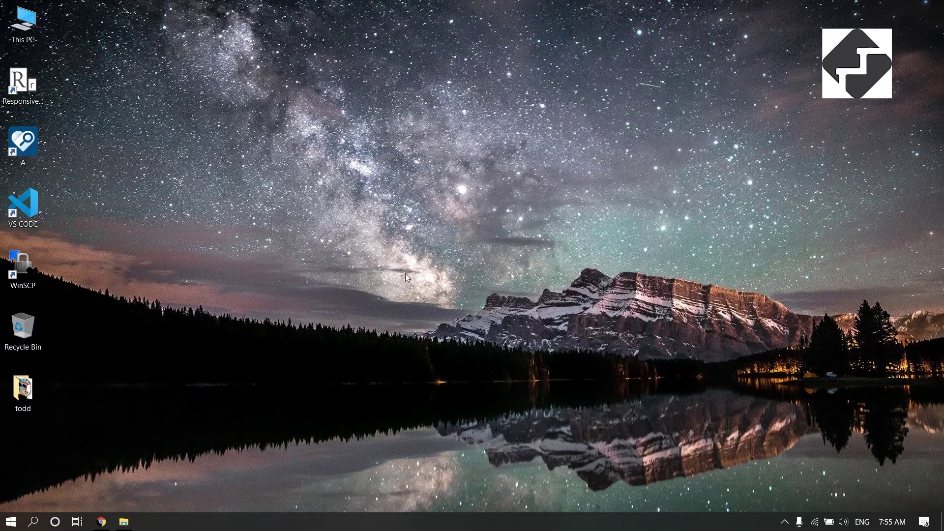
{"action": "double_click", "coordinate": [27, 35]}
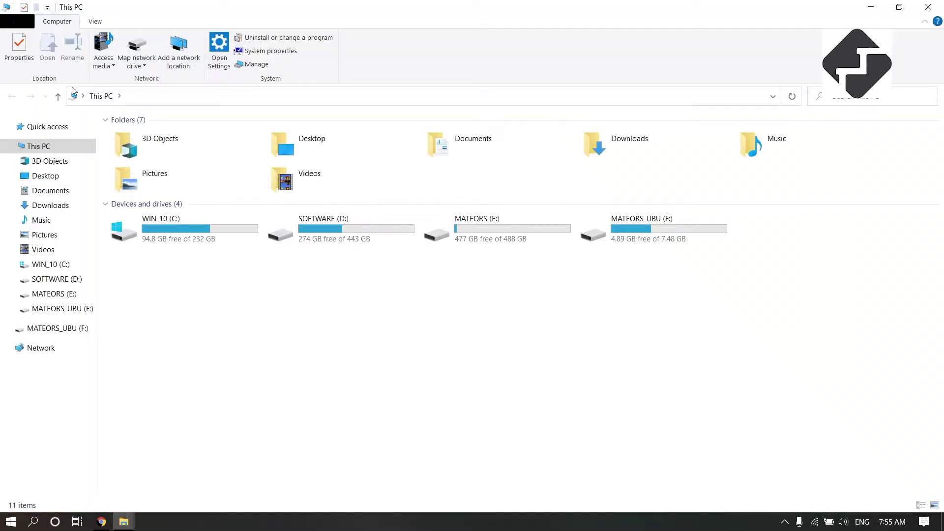
{"action": "left_click", "coordinate": [654, 229]}
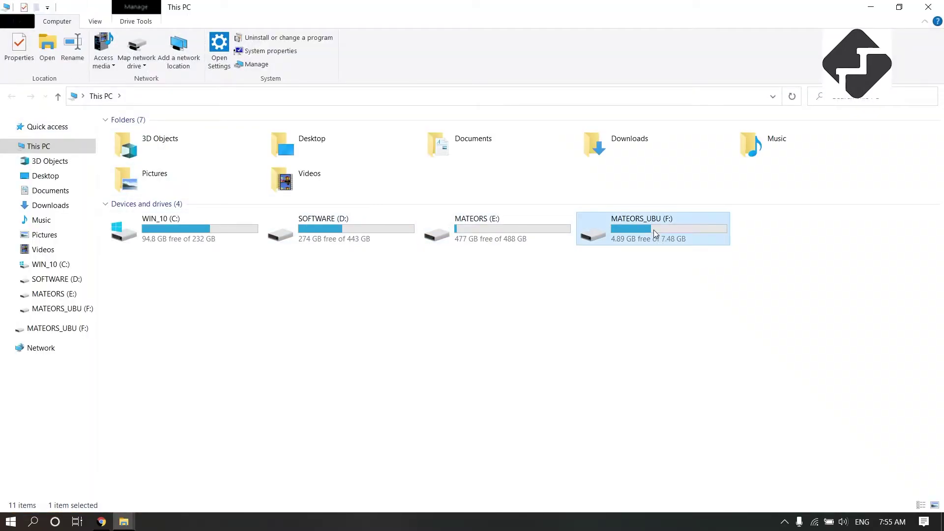
- Inspect the files and folder tree on the MATEORS_UBU (F:) drive, and close the window
{"action": "left_click", "coordinate": [51, 331]}
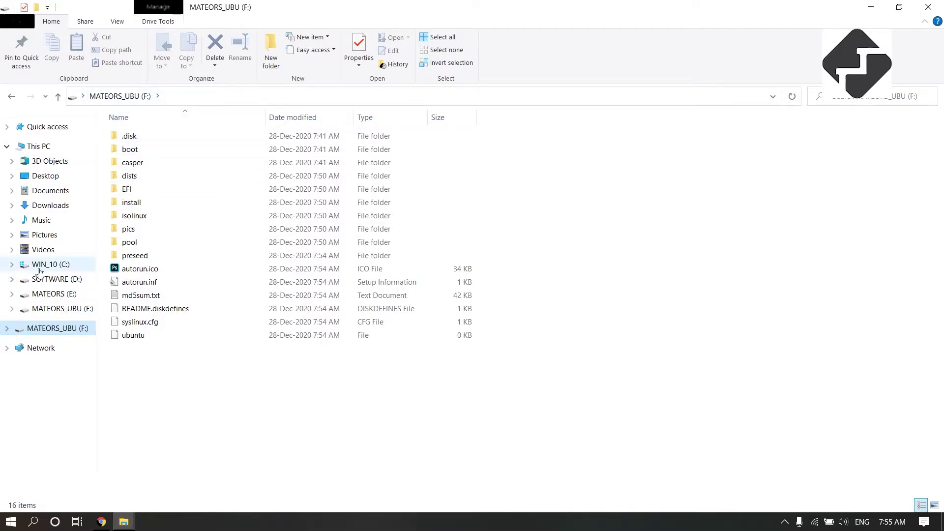
{"action": "left_click", "coordinate": [6, 329]}
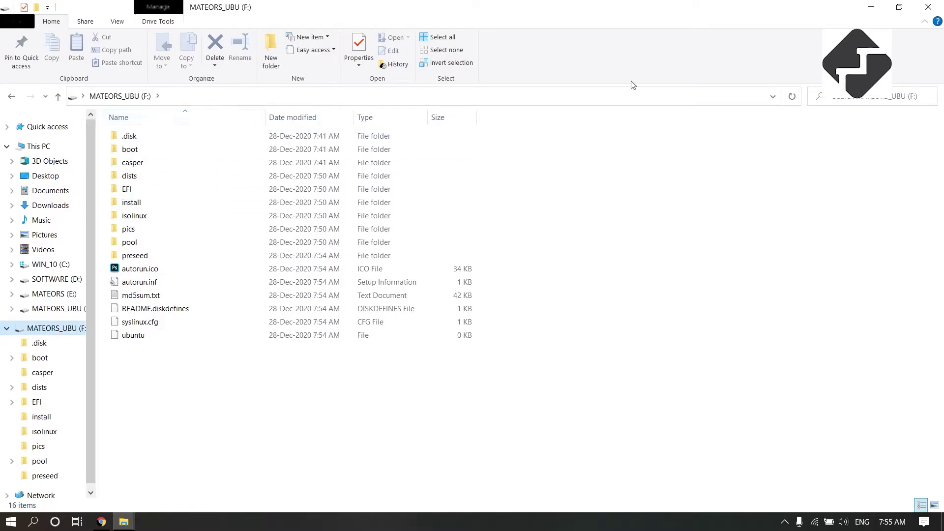
{"action": "left_click", "coordinate": [929, 7]}
- Reopen This PC, check the properties of MATEORS_UBU (F:) without changes, review its root files again, and close the window
{"action": "double_click", "coordinate": [34, 31]}
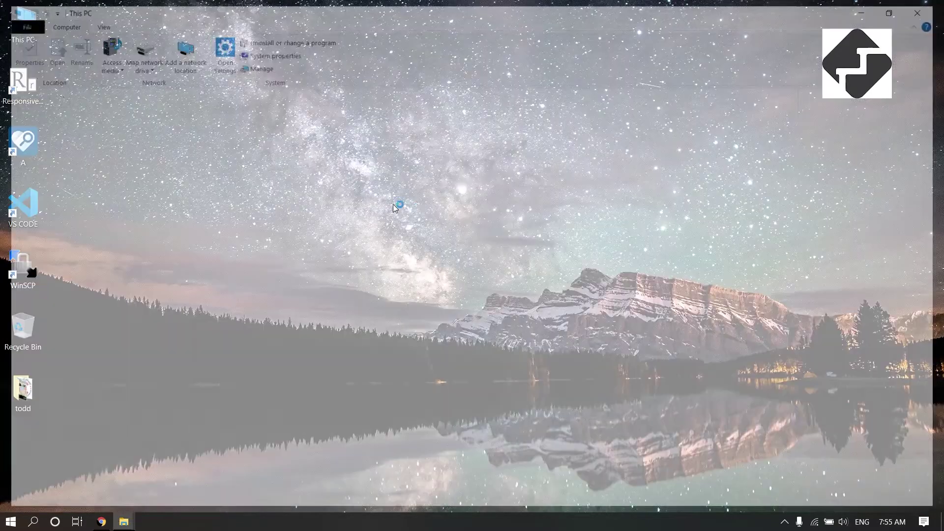
{"action": "left_click", "coordinate": [675, 234]}
{"action": "right_click", "coordinate": [674, 235]}
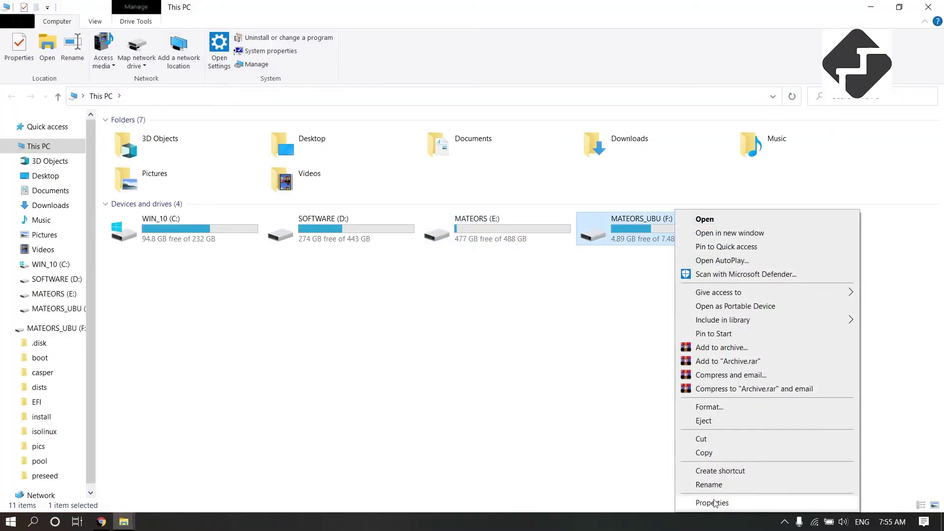
{"action": "left_click", "coordinate": [713, 502]}
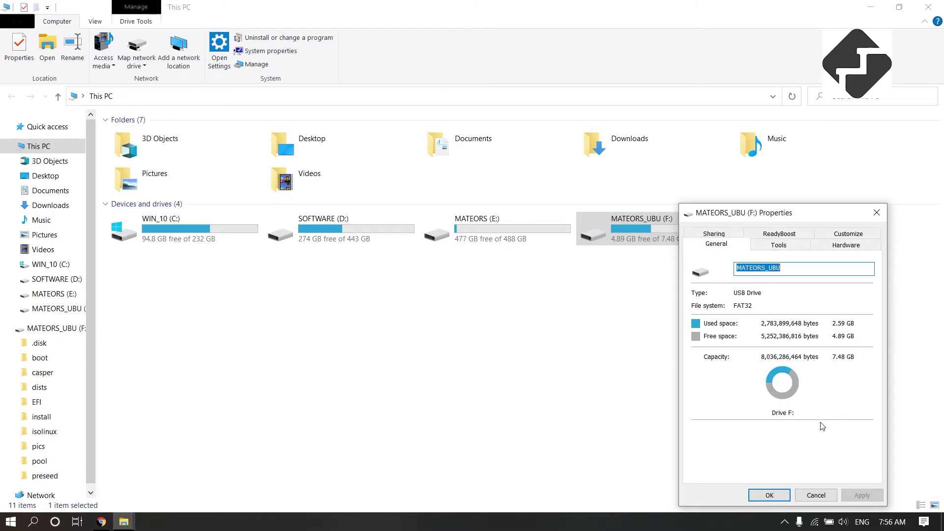
{"action": "left_click", "coordinate": [831, 497]}
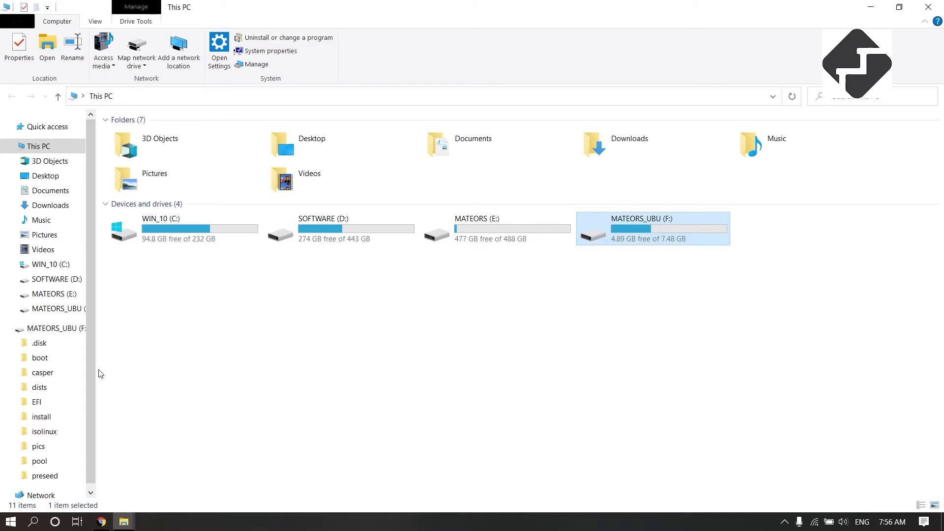
{"action": "left_click", "coordinate": [70, 330]}
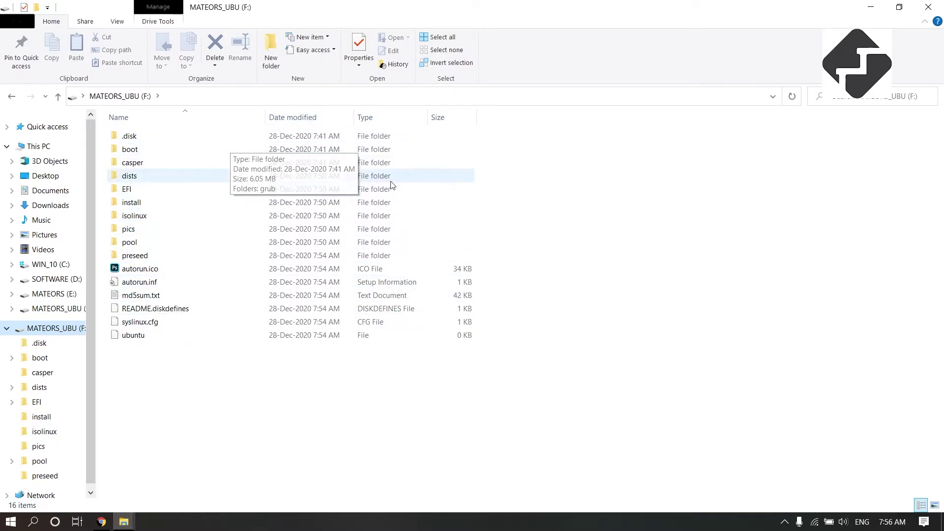
{"action": "left_click", "coordinate": [929, 7]}
- Refresh the desktop, view the MATEORS_UBU (F:) drive in This PC once more, and close the window
{"action": "right_click", "coordinate": [712, 144]}
{"action": "left_click", "coordinate": [733, 183]}
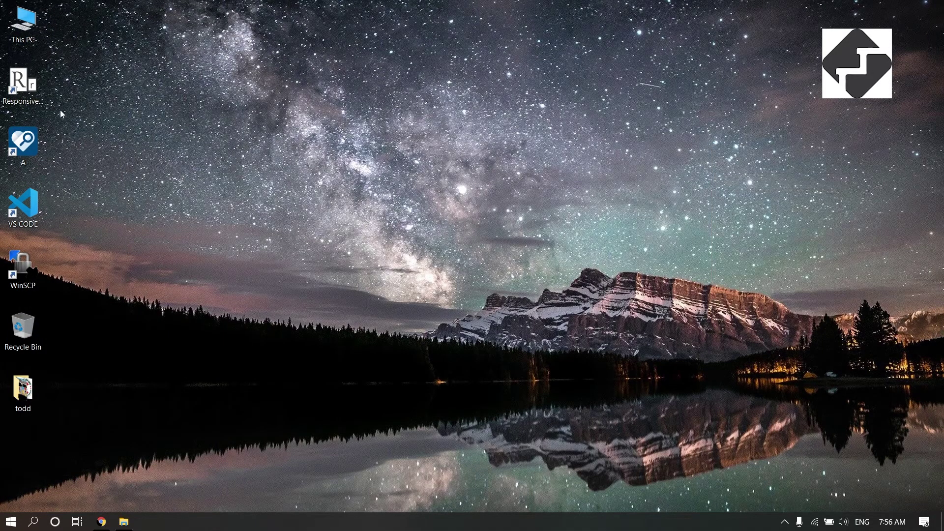
{"action": "double_click", "coordinate": [36, 37]}
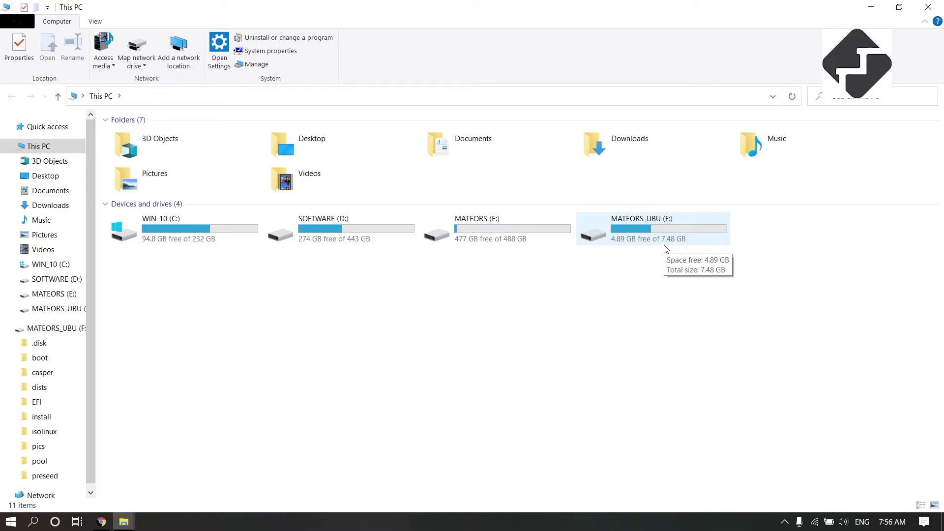
{"action": "left_click", "coordinate": [941, 5]}
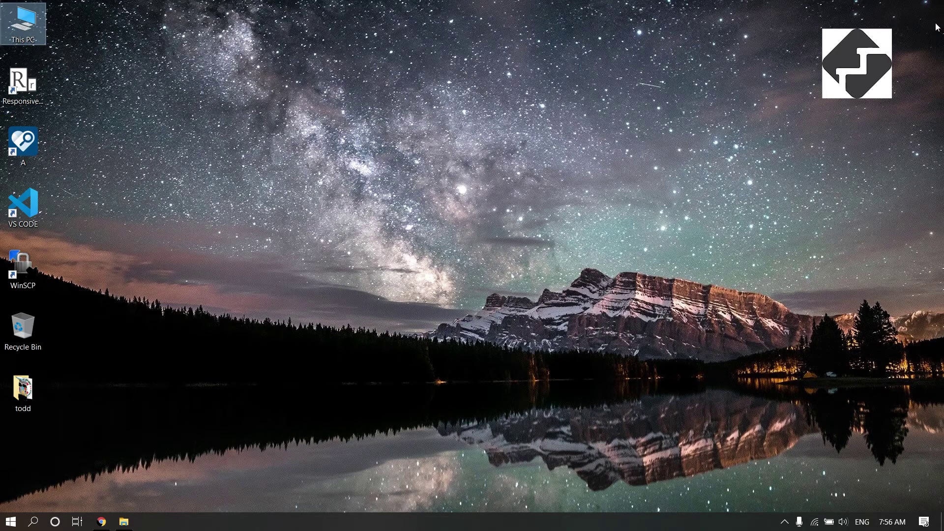